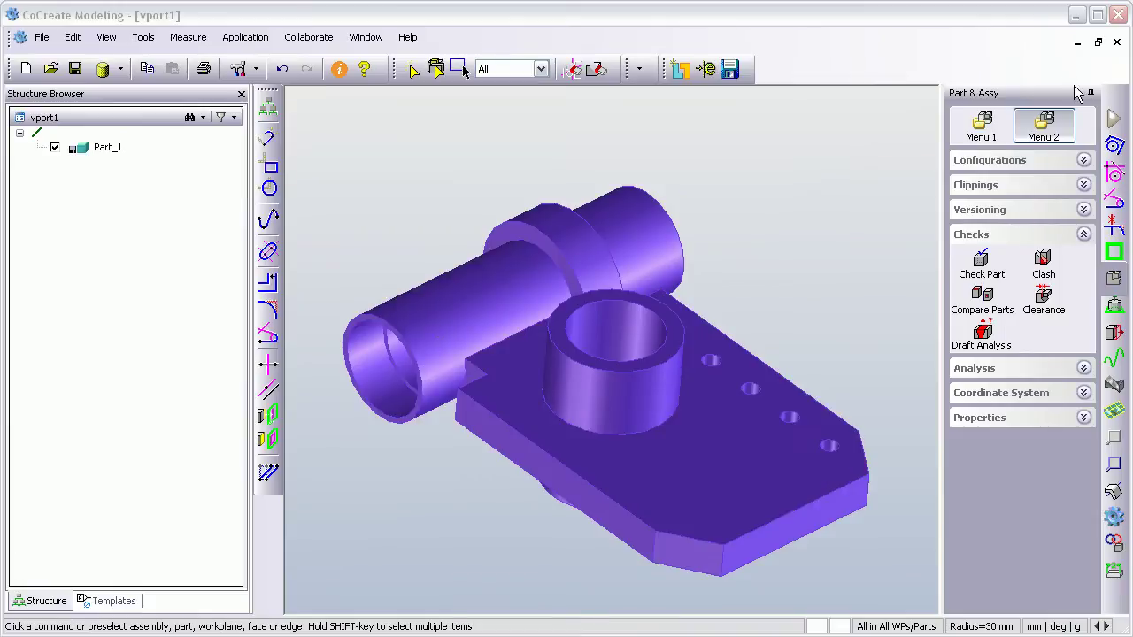
Step: Copy Part_1 as a new part named Part_1.1
left_click(984, 124)
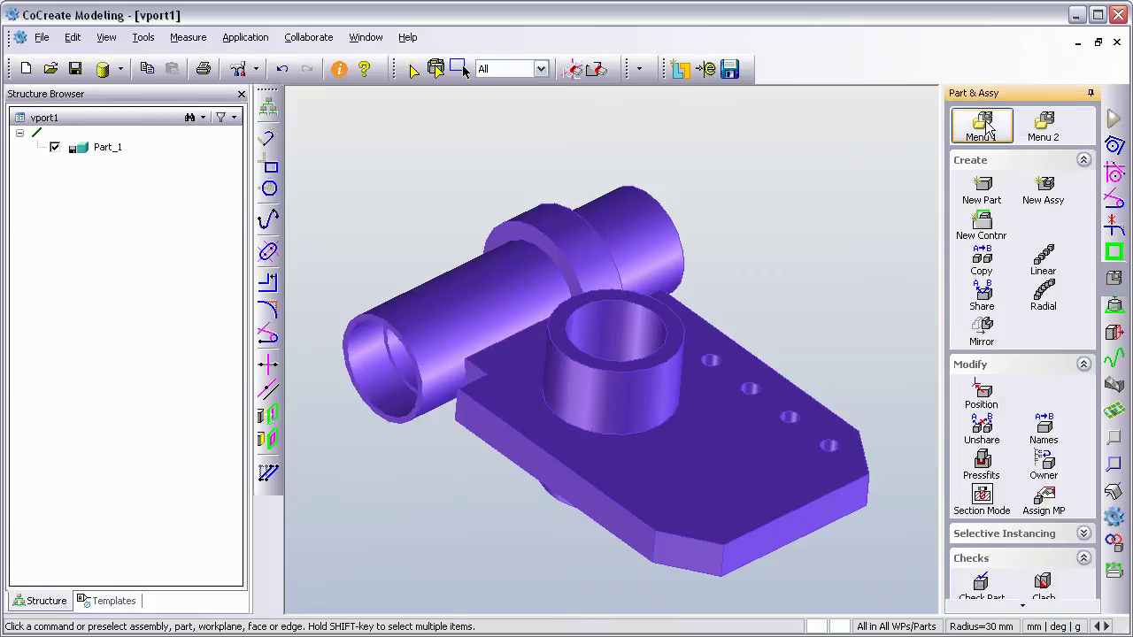
left_click(984, 264)
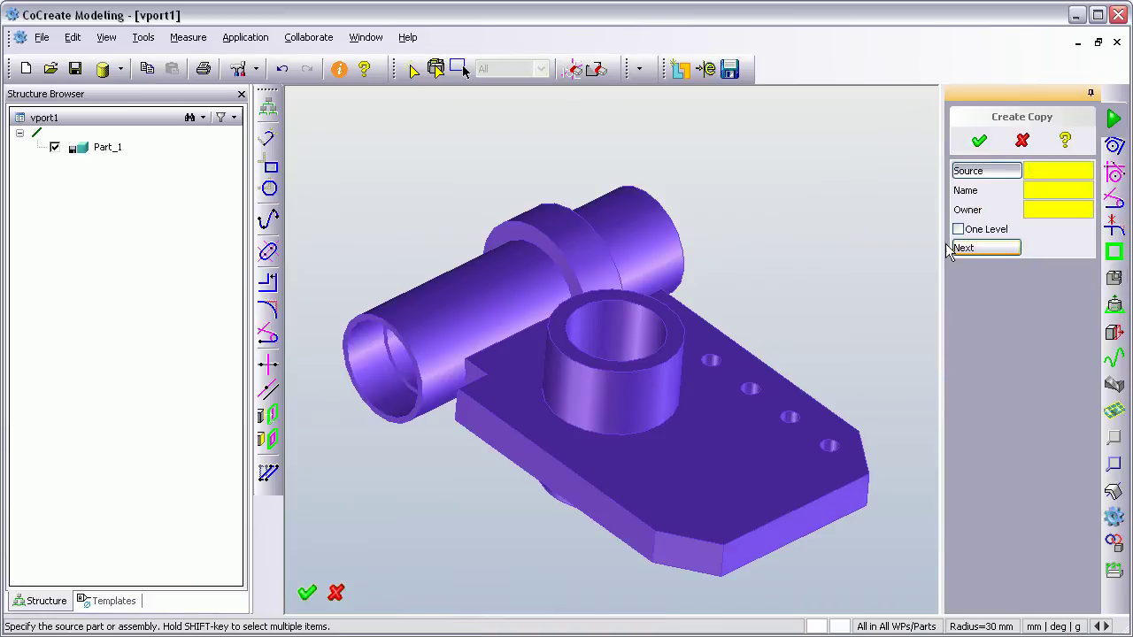
left_click(675, 462)
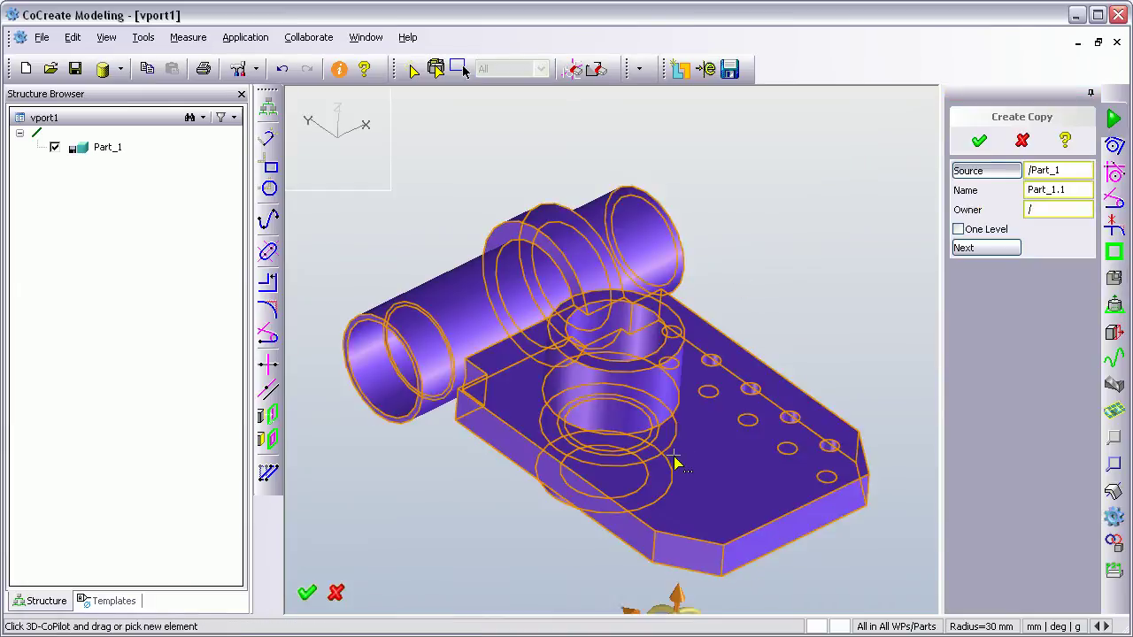
left_click(1069, 189)
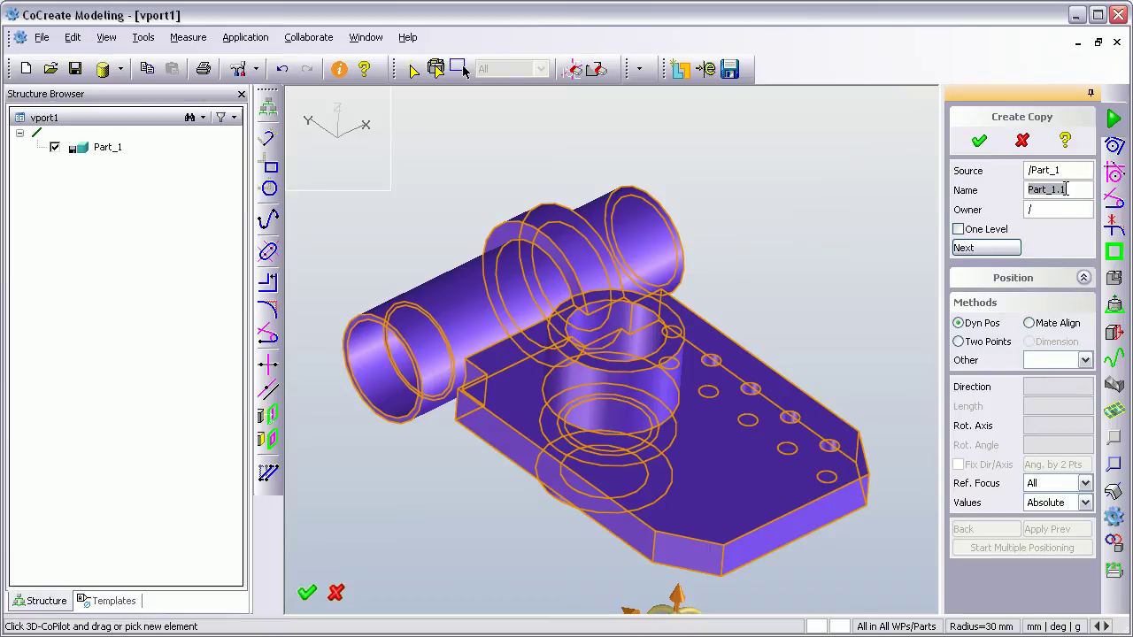
left_click(980, 142)
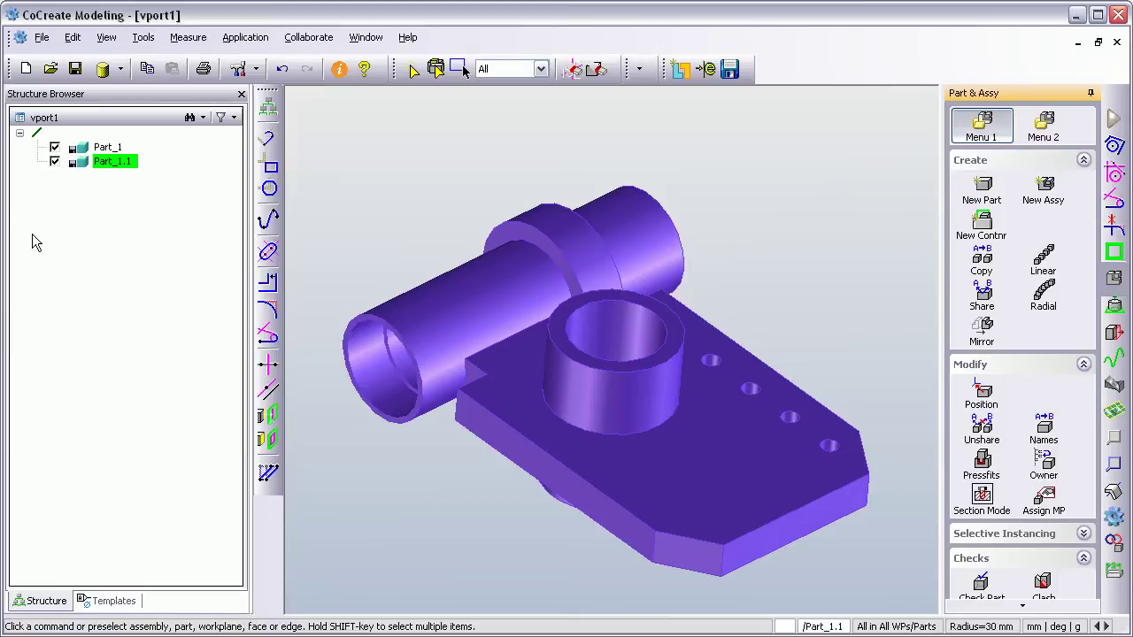
Step: Hide the original Part_1 in the Structure Browser so only Part_1.1 shows
left_click(112, 162)
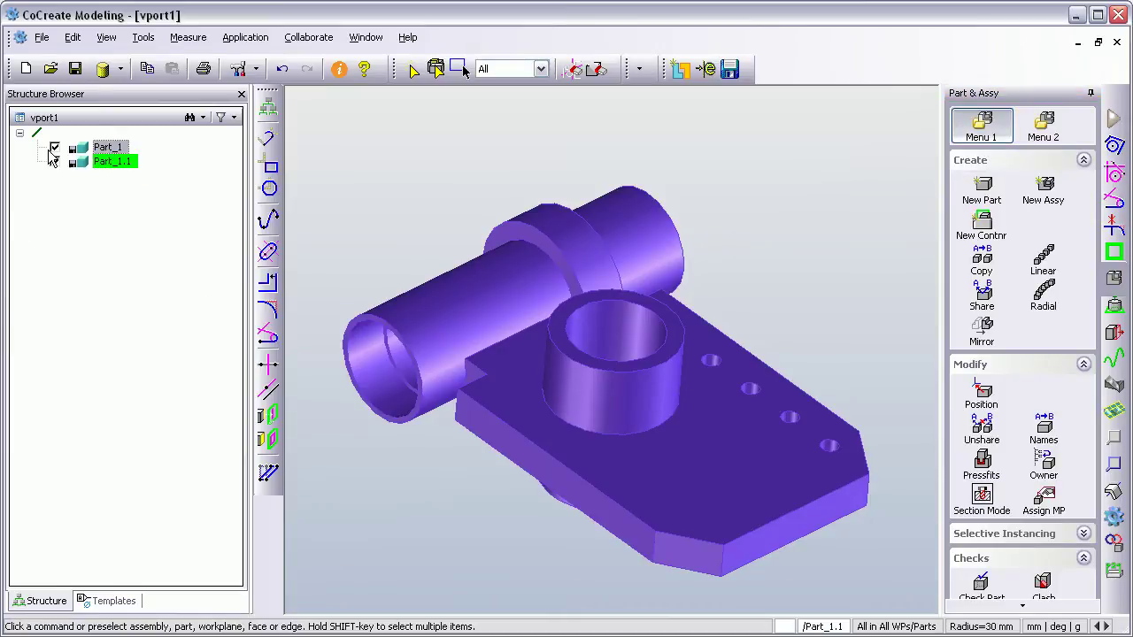
left_click(55, 147)
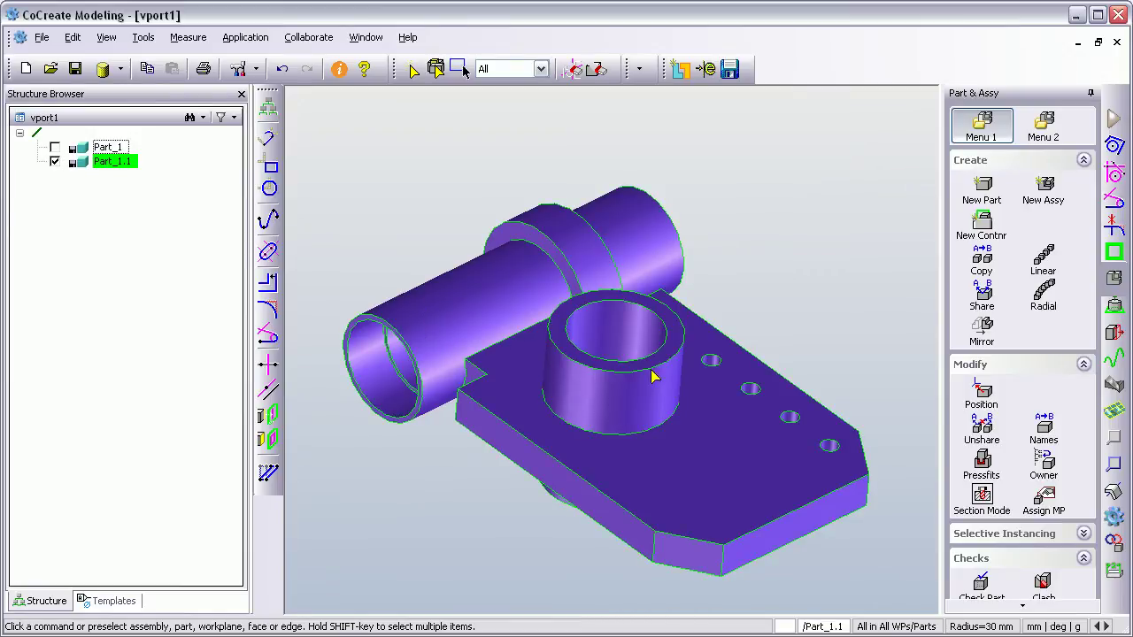
mouse_move(630, 395)
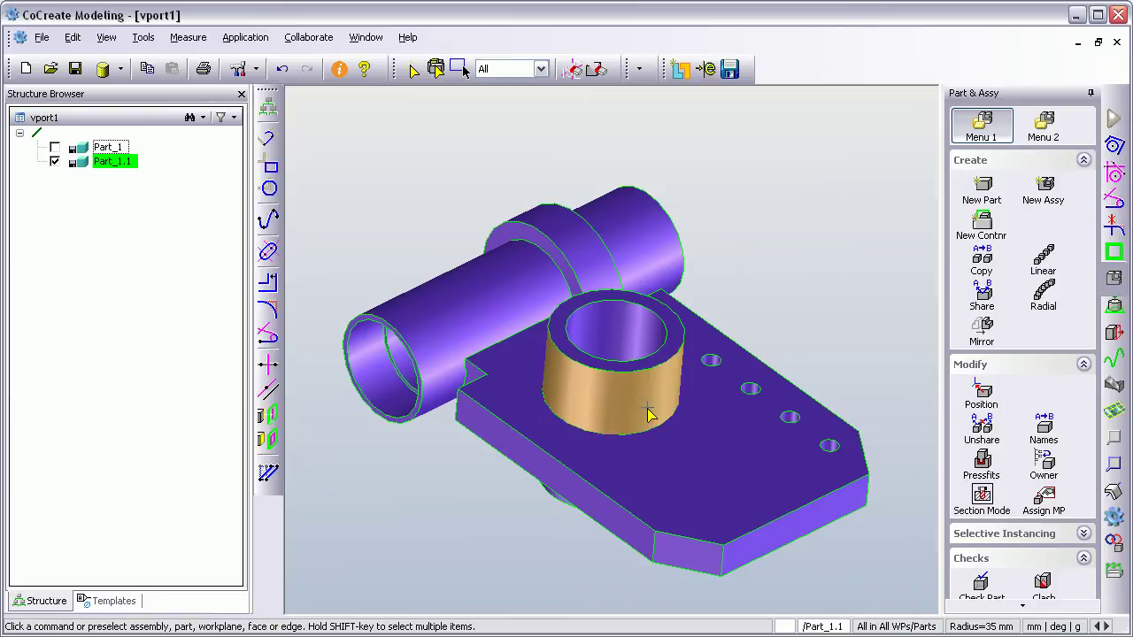
Step: Move the base plate's end face outward 26 mm with Move 3D
middle_click_drag(696, 420, 602, 319)
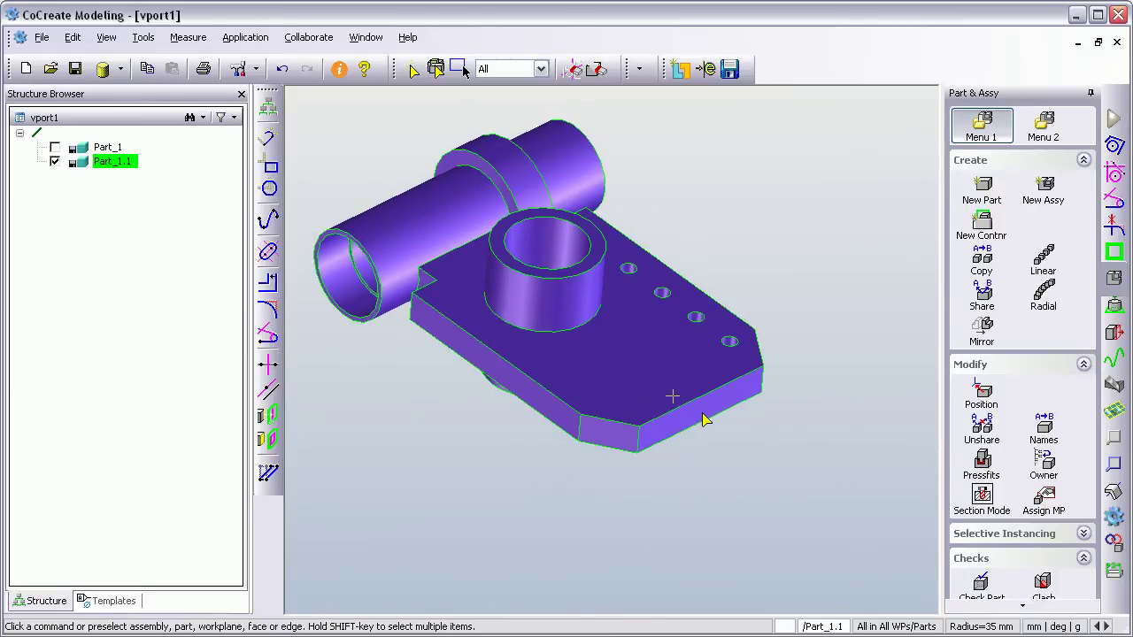
scroll(716, 372, "up", 2)
scroll(715, 422, "up", 2)
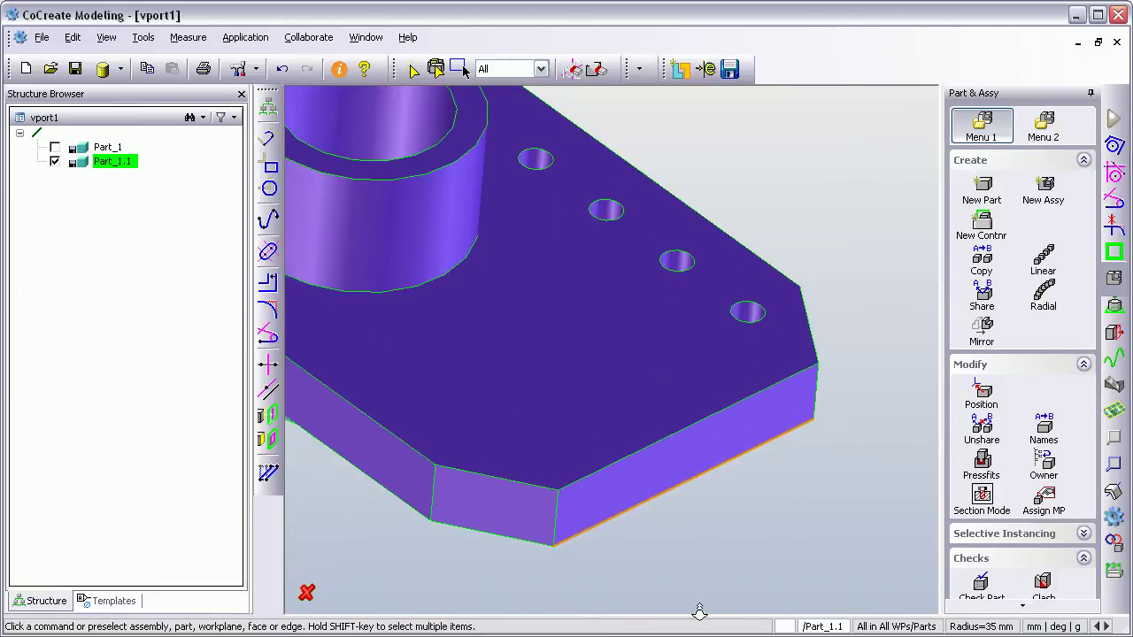
right_click(680, 466)
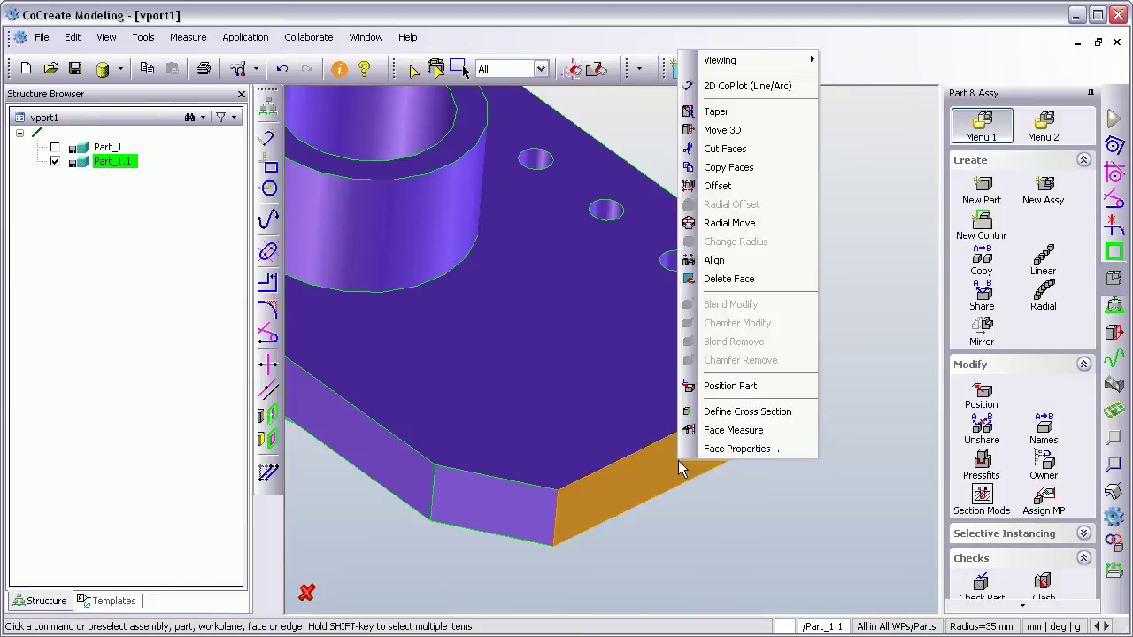
left_click(750, 131)
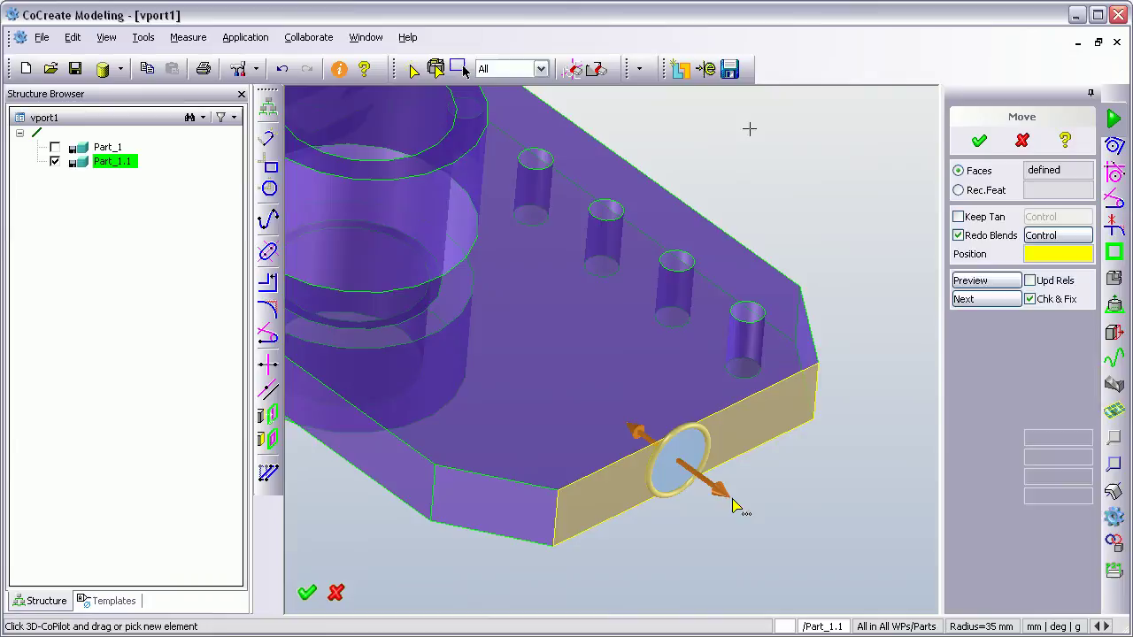
left_click_drag(733, 504, 780, 563)
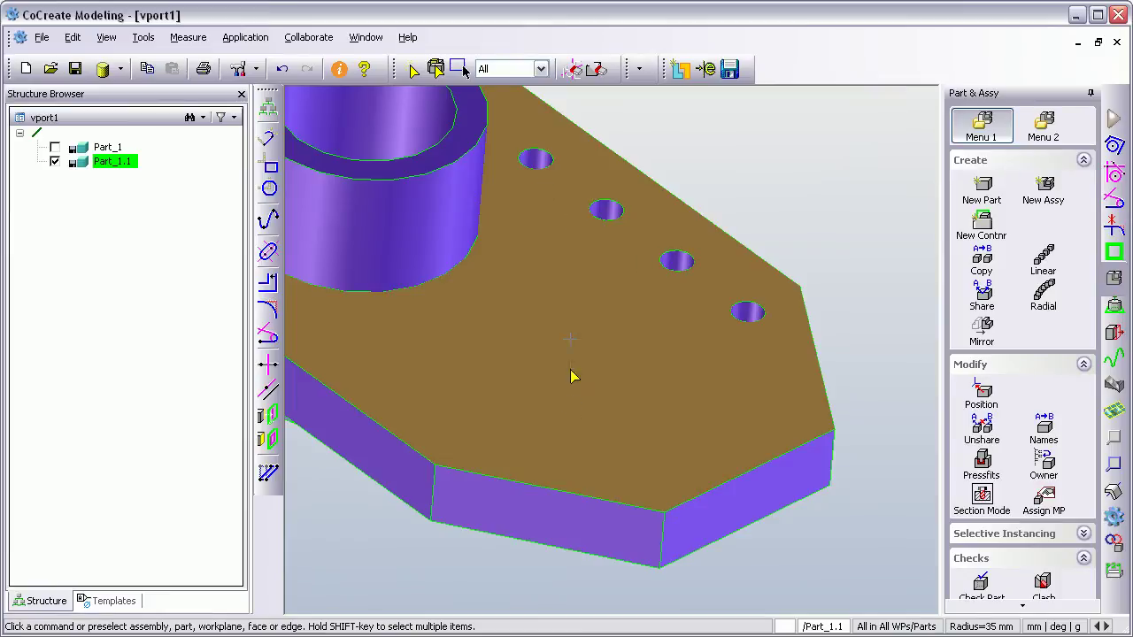
Step: Remove two of the plate's holes with Cut Faces
middle_click_drag(571, 377, 625, 412)
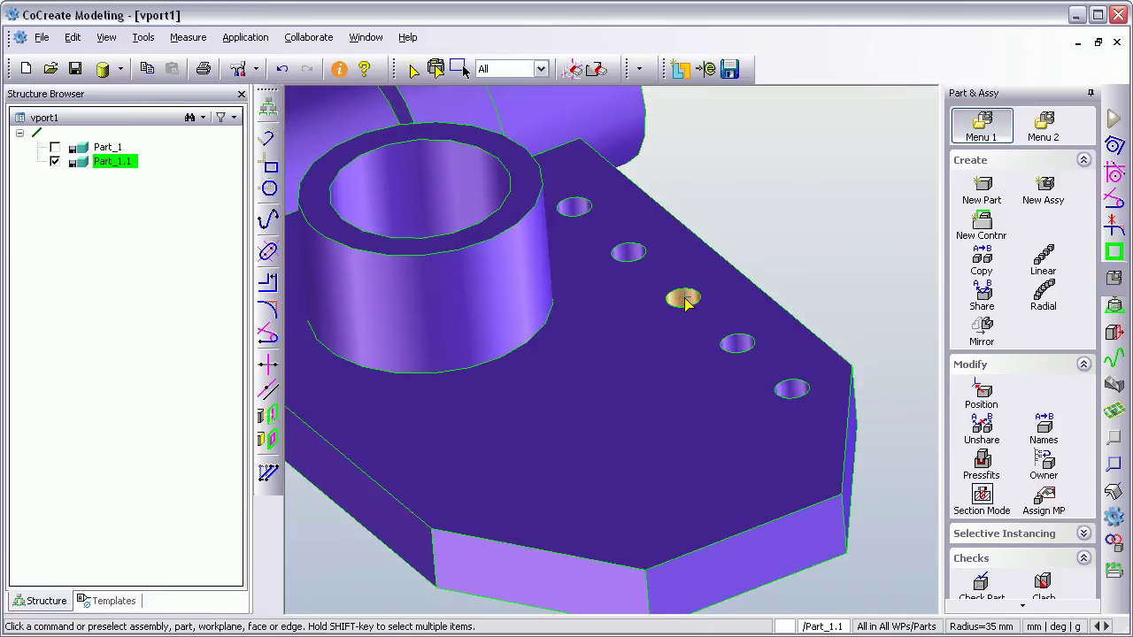
mouse_move(686, 303)
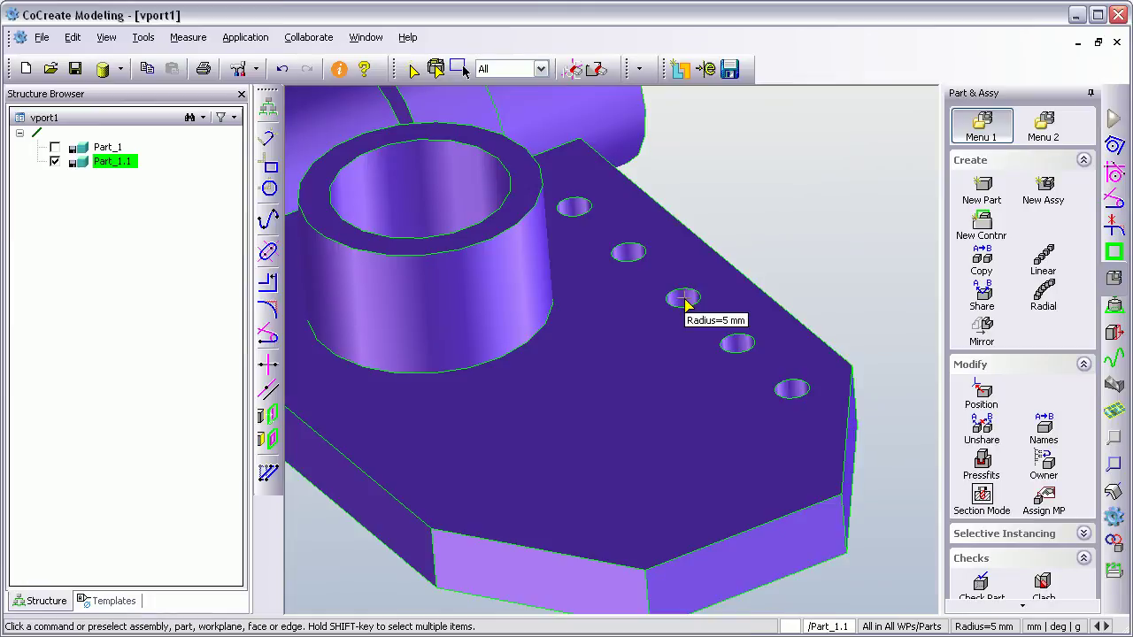
left_click(686, 303)
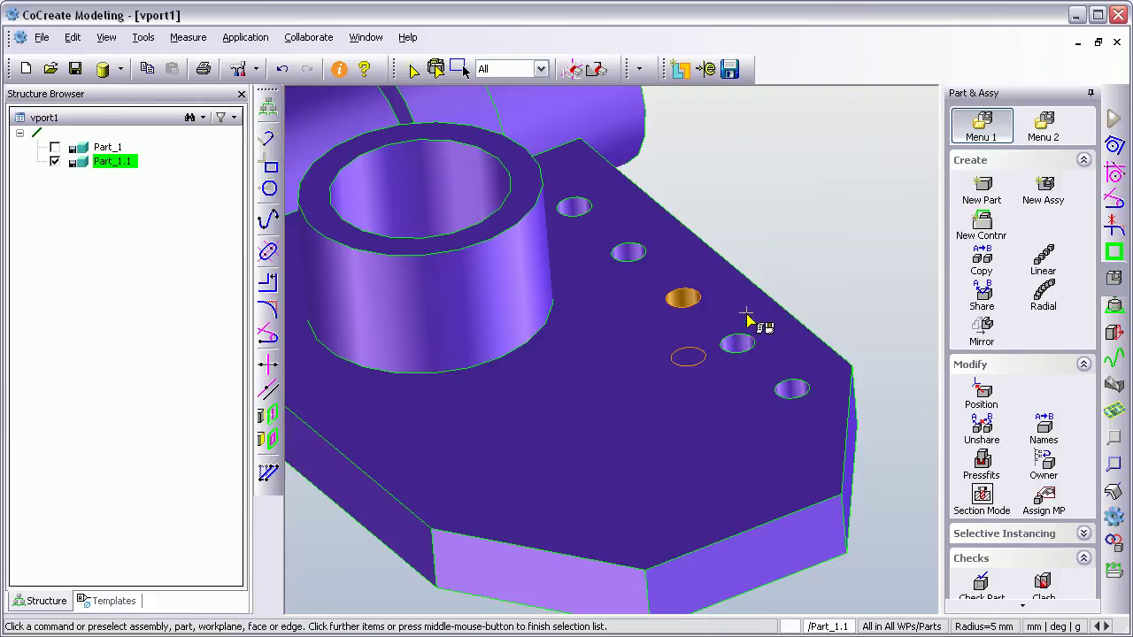
middle_click_drag(752, 324, 750, 540, "ctrl")
left_click(735, 411)
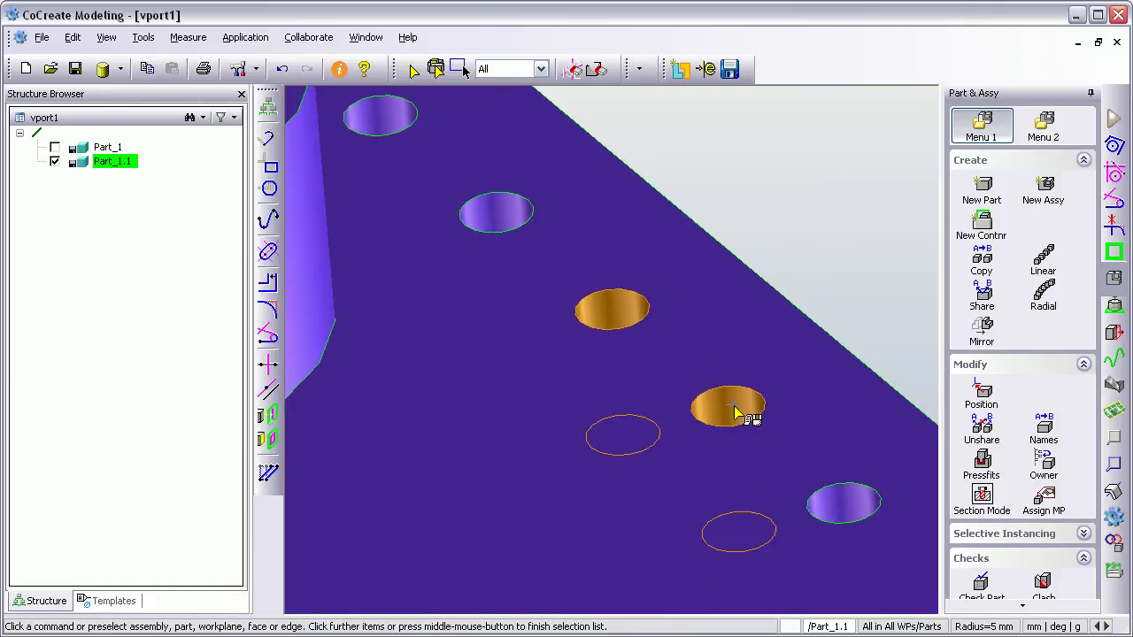
right_click(735, 411)
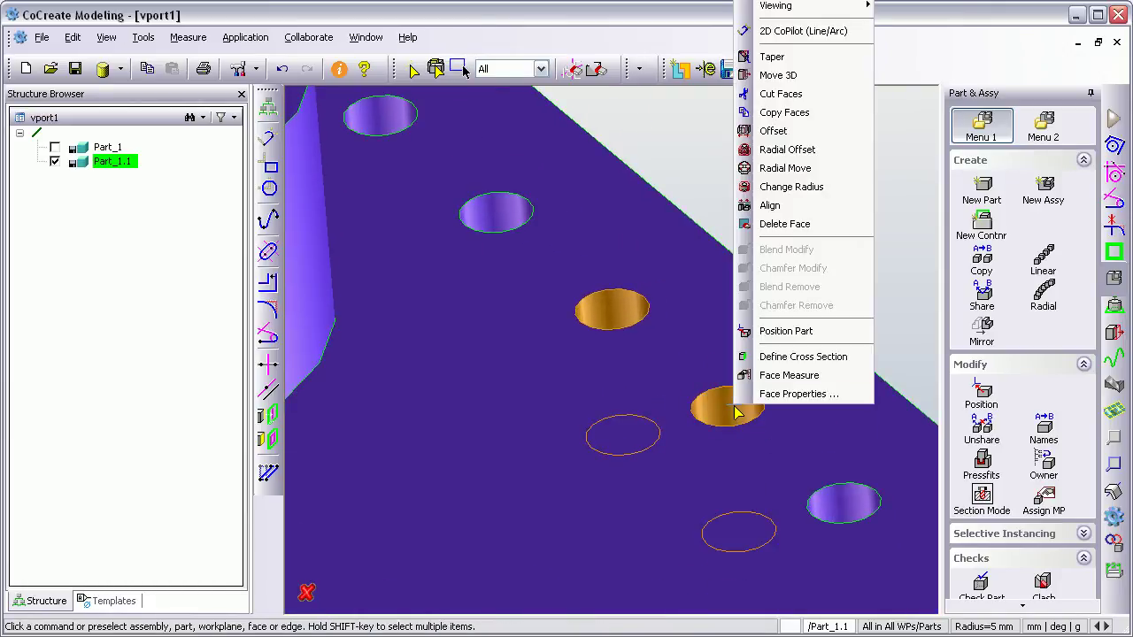
left_click(786, 96)
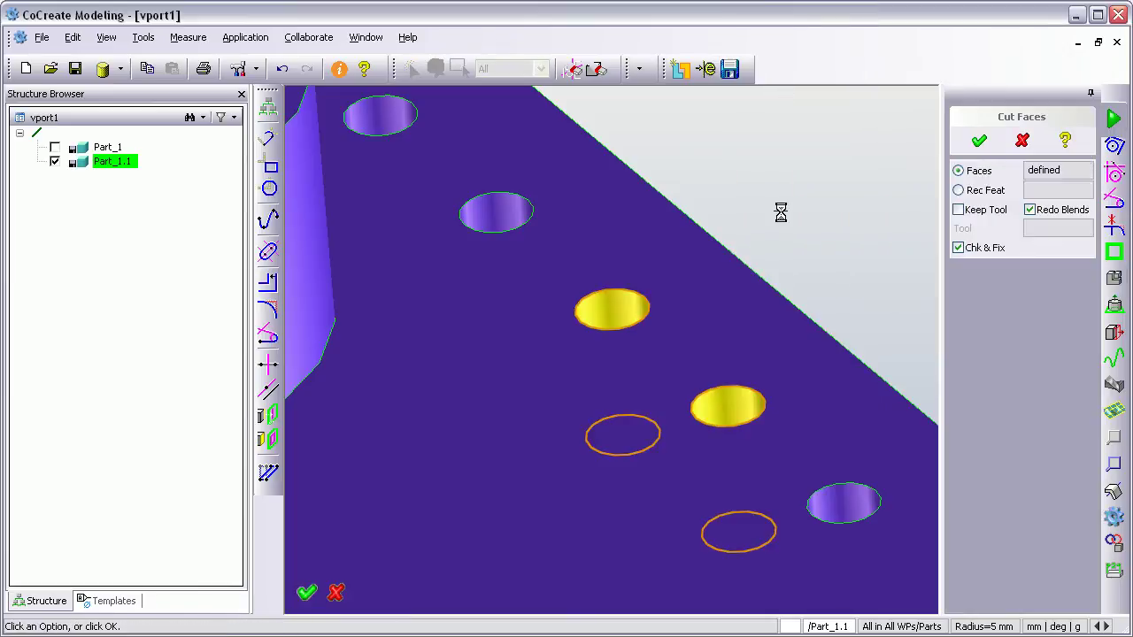
middle_click(782, 216)
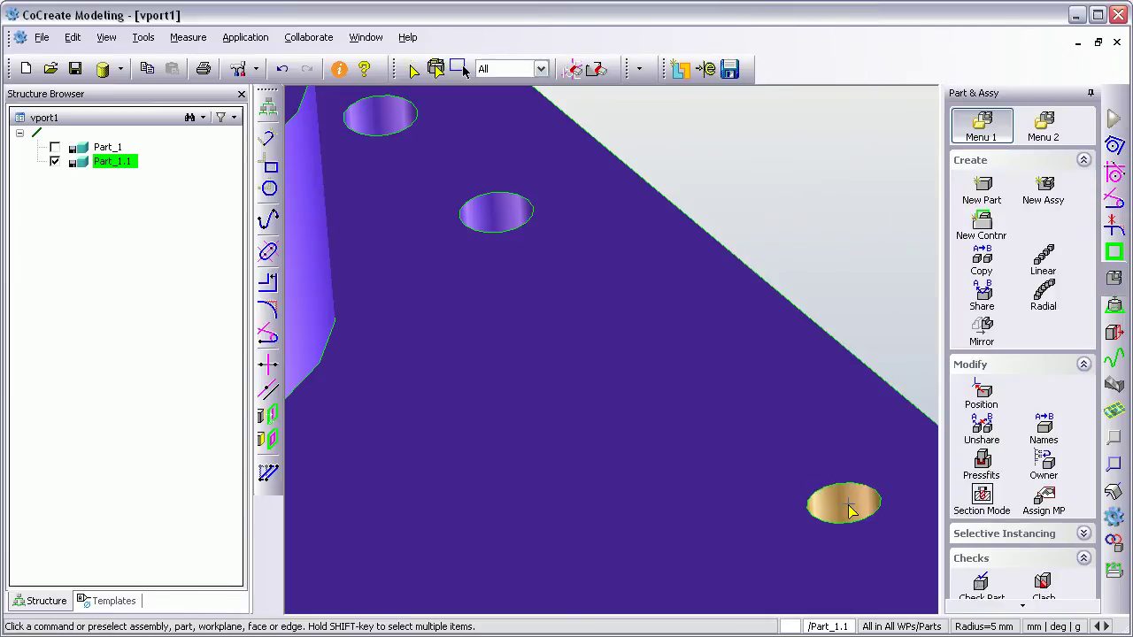
Step: Enlarge the lower-right hole near the plate's end to an 8 mm radius
left_click(849, 511)
right_click(848, 510)
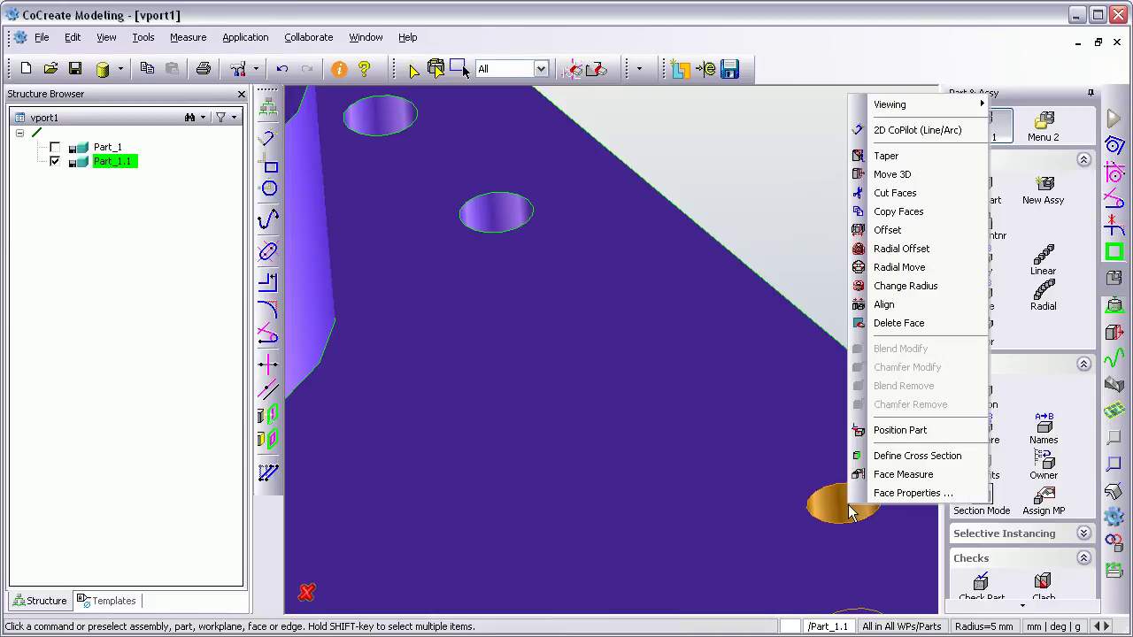
left_click(892, 286)
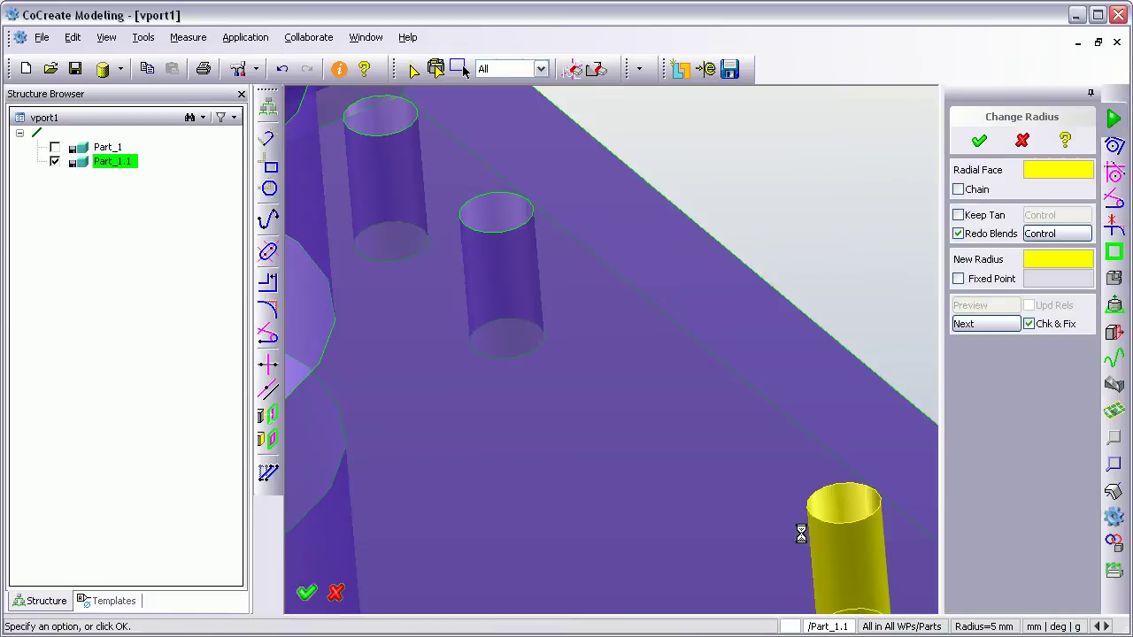
left_click_drag(839, 537, 788, 537)
middle_click(673, 523)
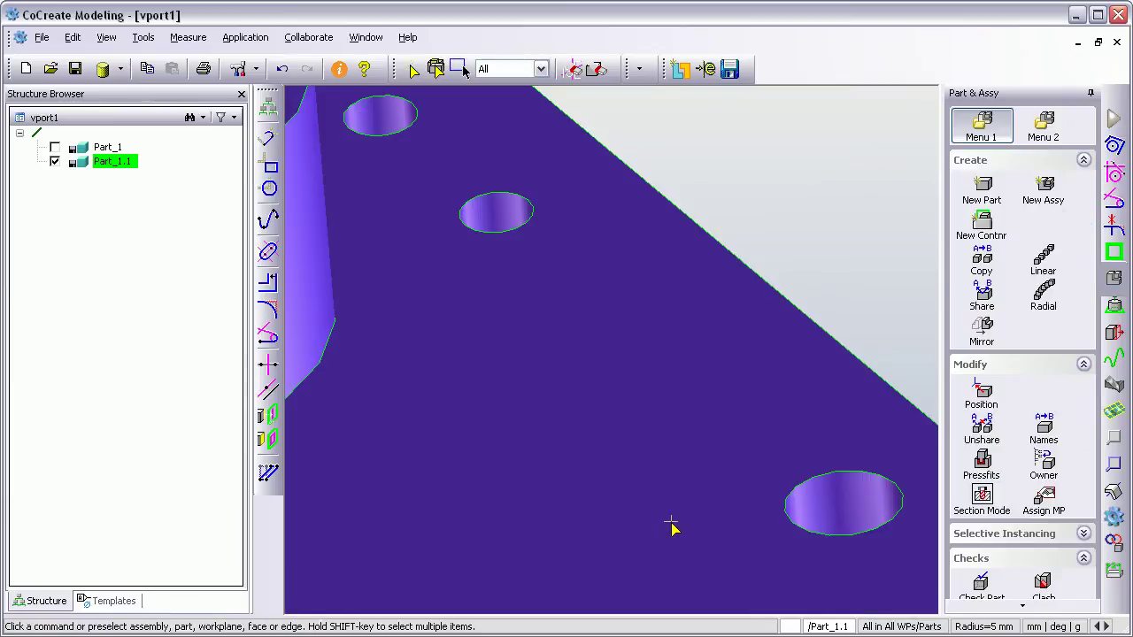
scroll(589, 354, "down", 5)
middle_click_drag(546, 458, 665, 405)
Step: Raise the boss's top ring face by 0.01 mm with Move 3D, declining Auto Save
middle_click_drag(673, 444, 691, 437)
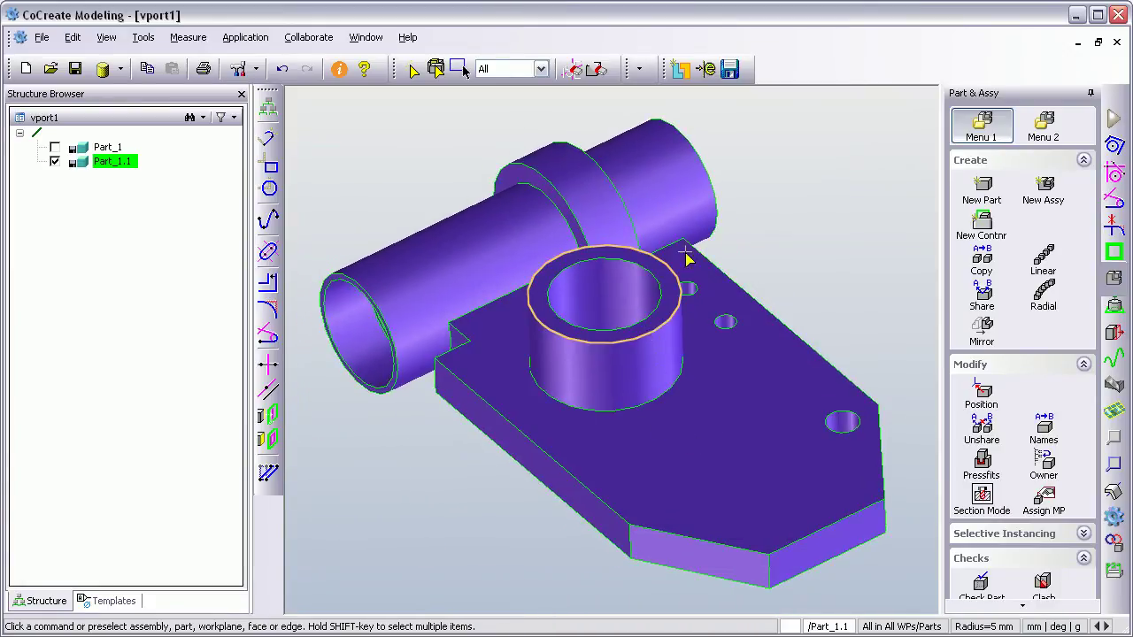
scroll(685, 253, "up", 5)
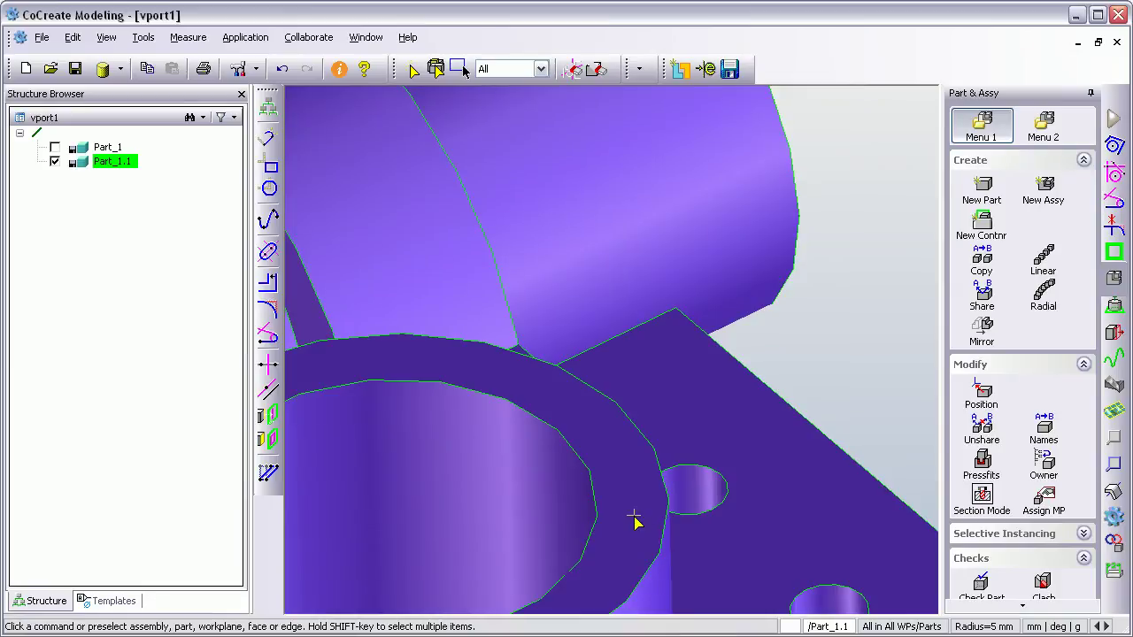
right_click(627, 506)
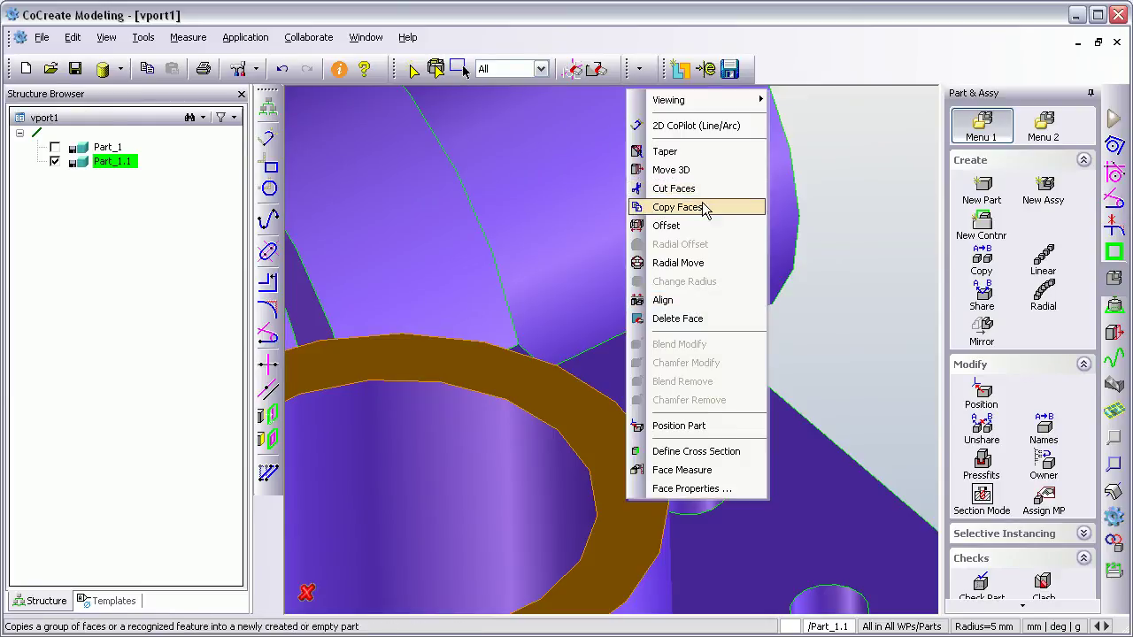
left_click(715, 169)
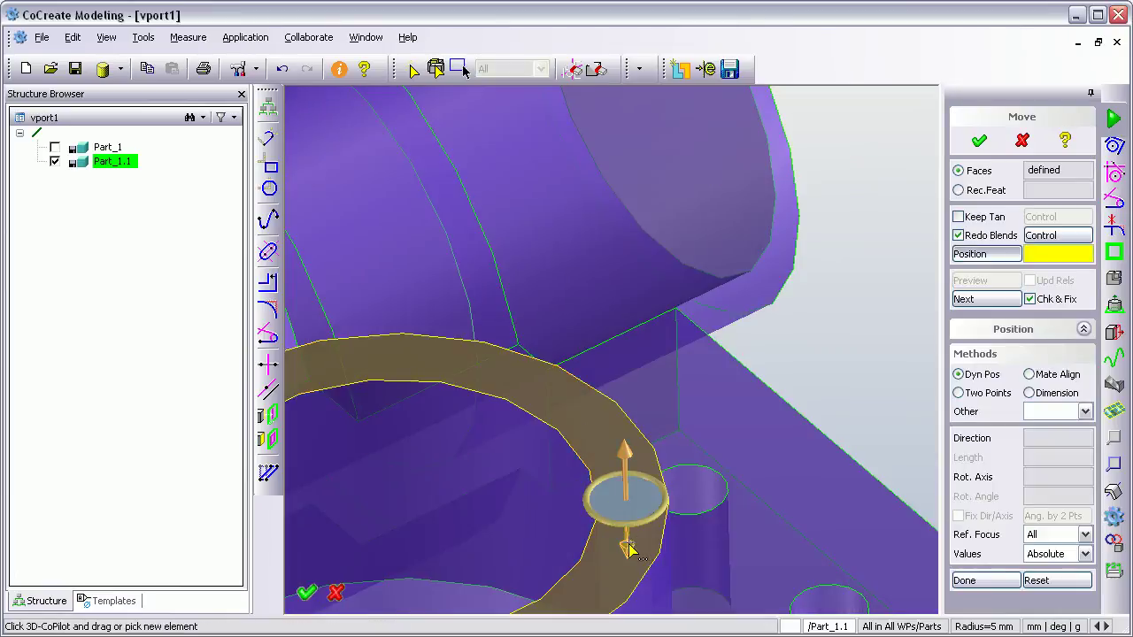
mouse_move(627, 549)
left_mouse_down()
mouse_move(628, 567)
mouse_move(621, 545)
left_mouse_up()
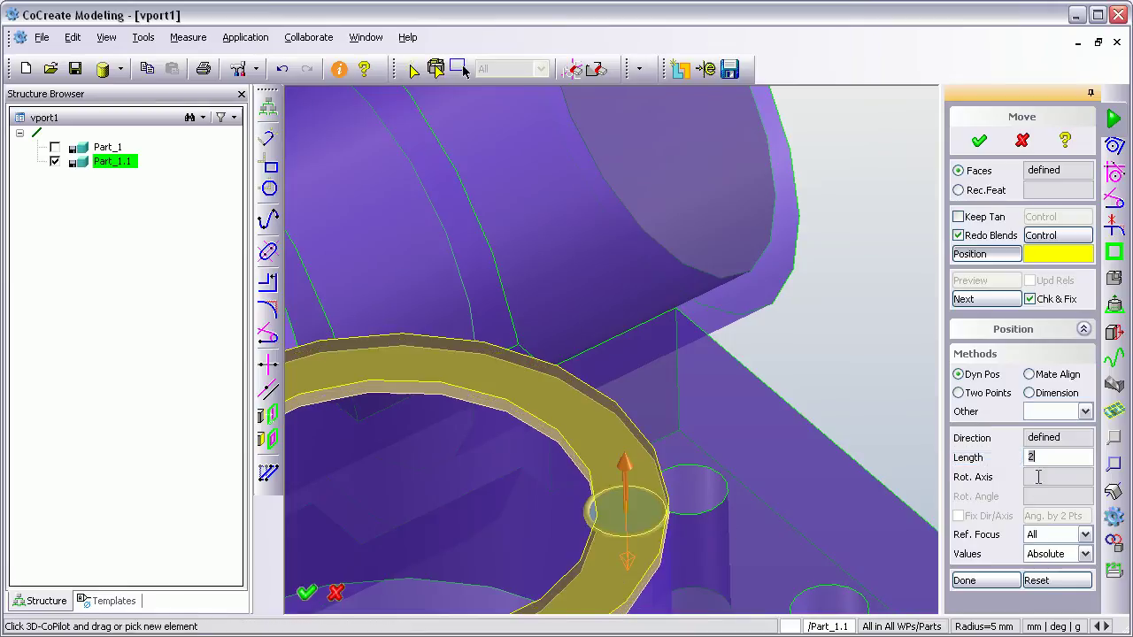
left_click(986, 457)
type(".0")
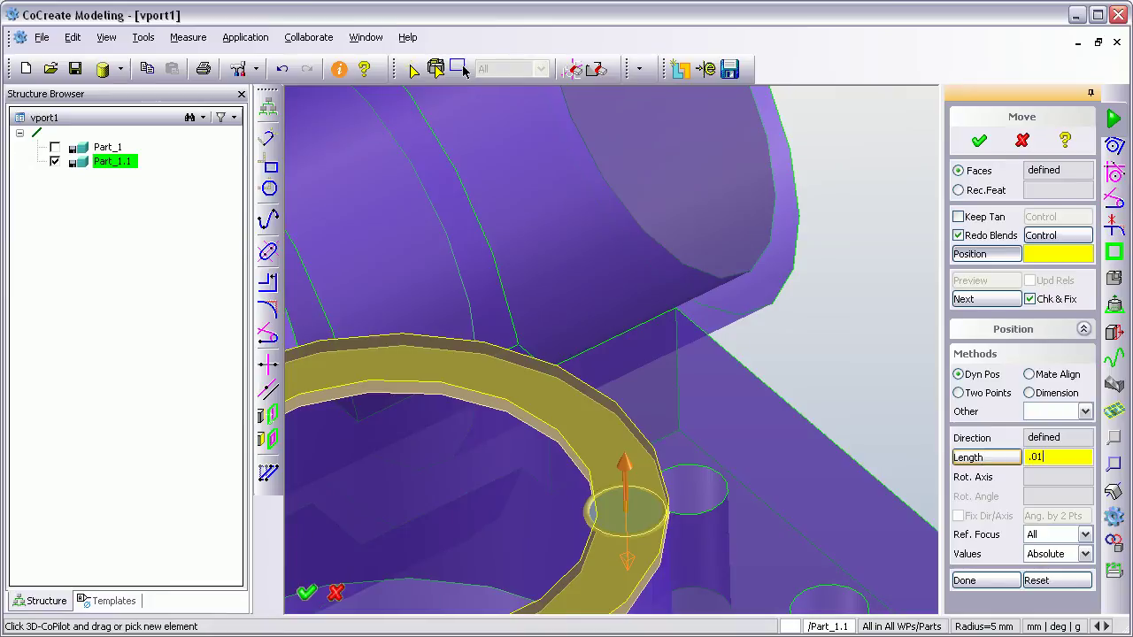
type("1")
key("Return")
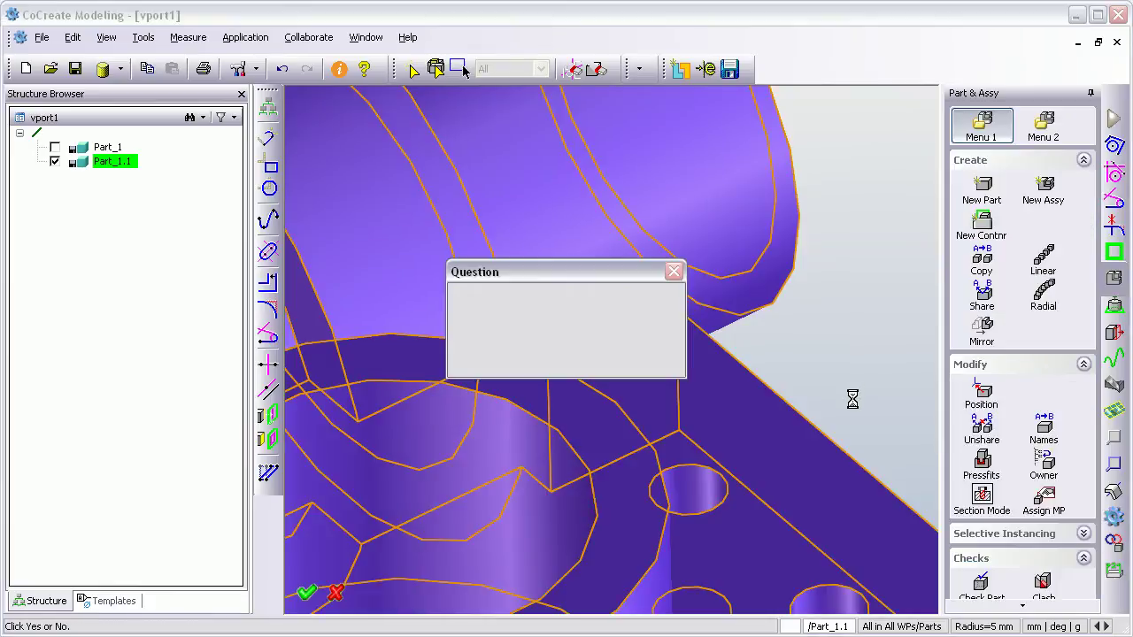
left_click(600, 351)
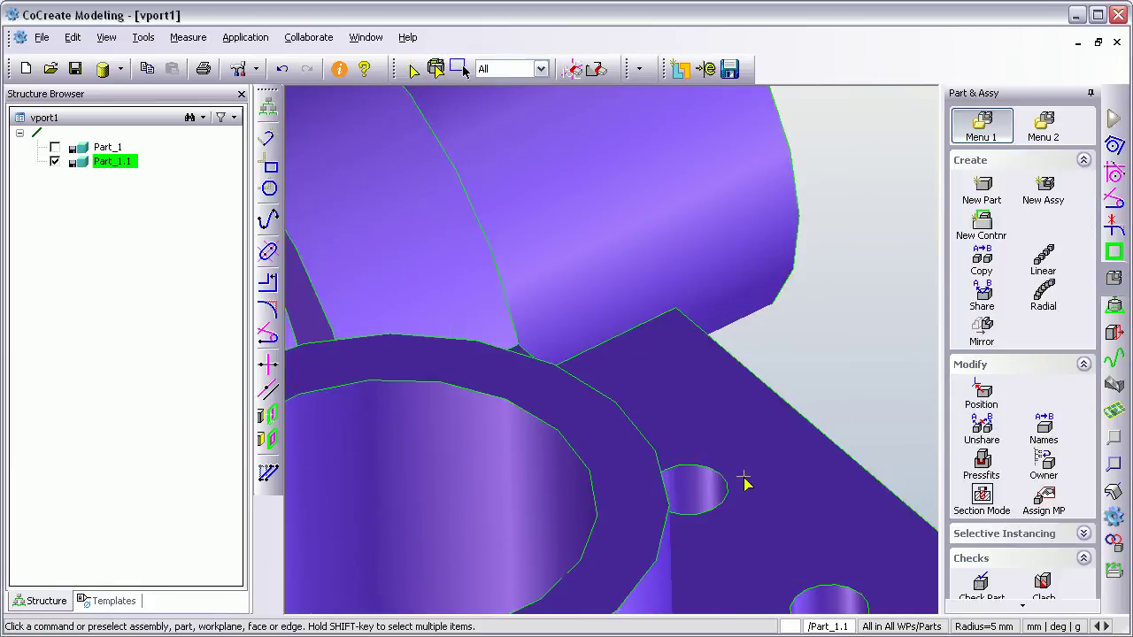
Step: Fit the whole Part_1.1 back into the view
right_click(786, 175)
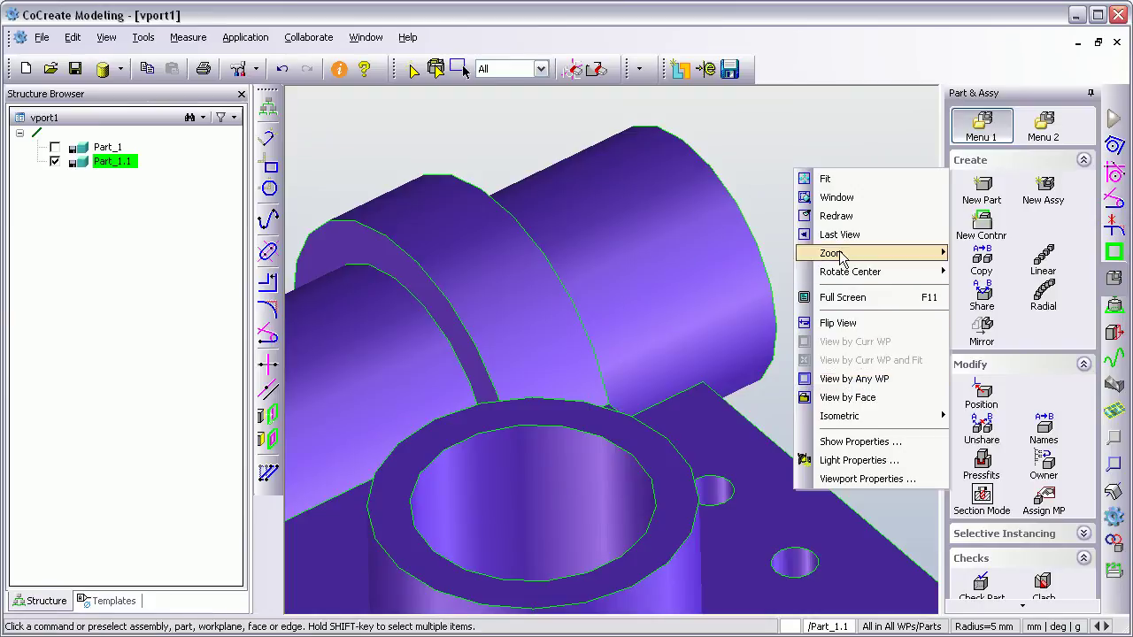
left_click(827, 178)
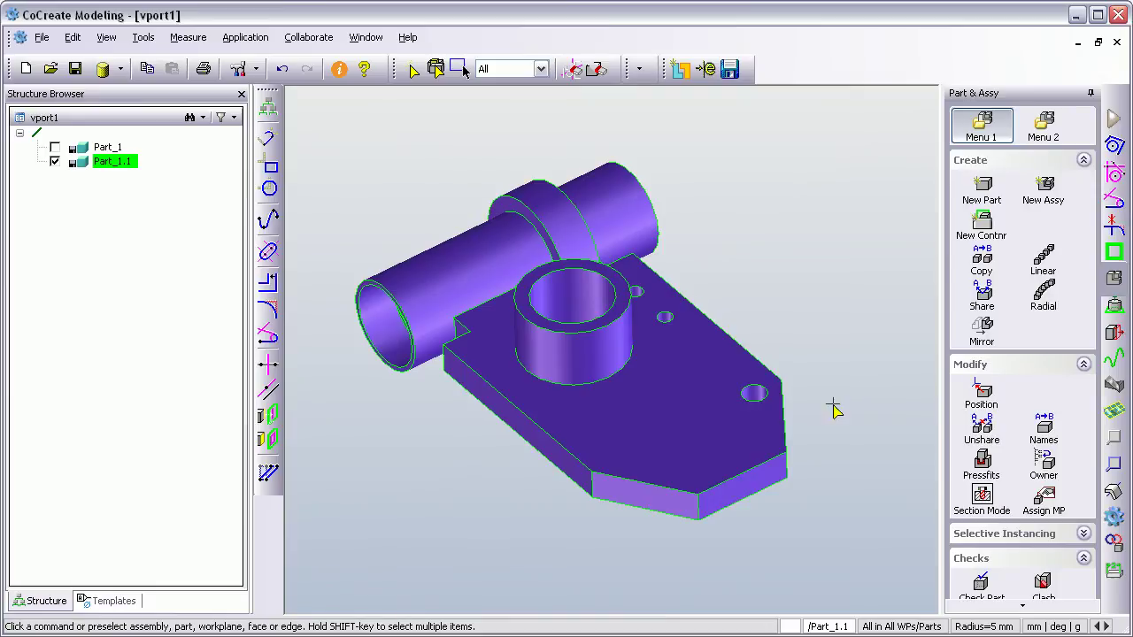
scroll(829, 382, "up", 3)
scroll(890, 415, "up", 3)
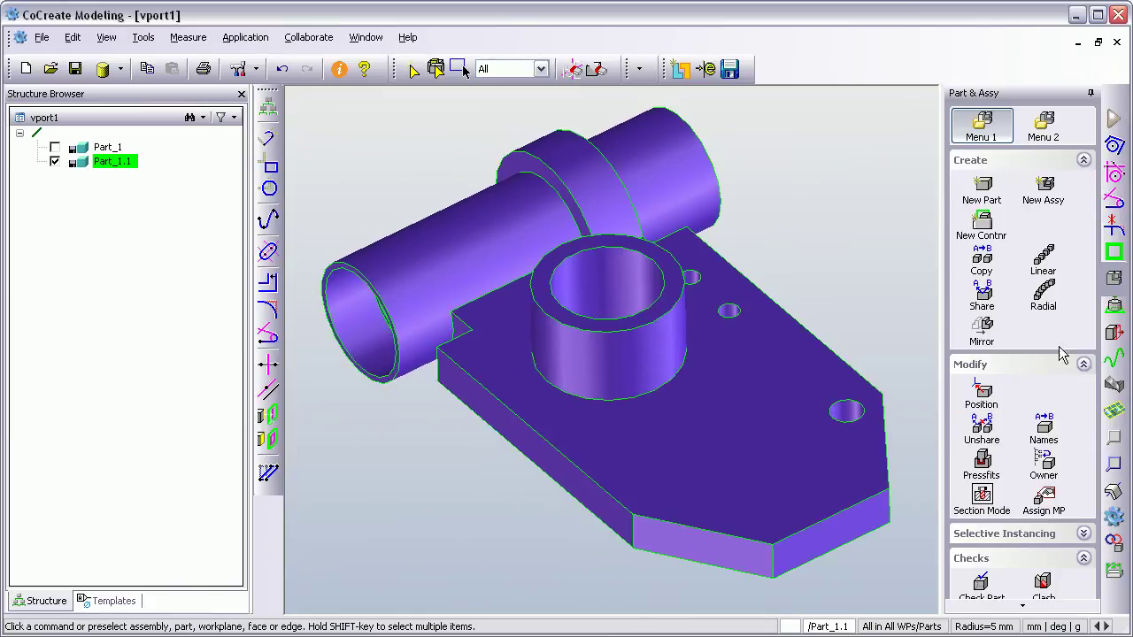
Step: Set up Compare Parts with Part_1 as reference, Part_1.1 as check, and Auto Align
left_click(1050, 138)
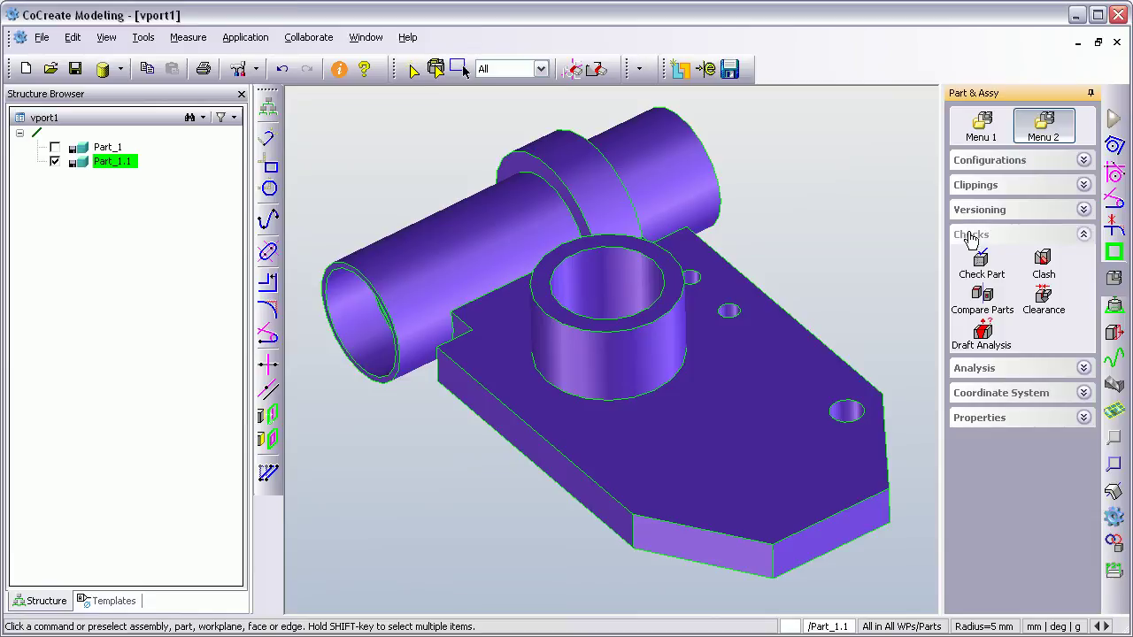
left_click(995, 304)
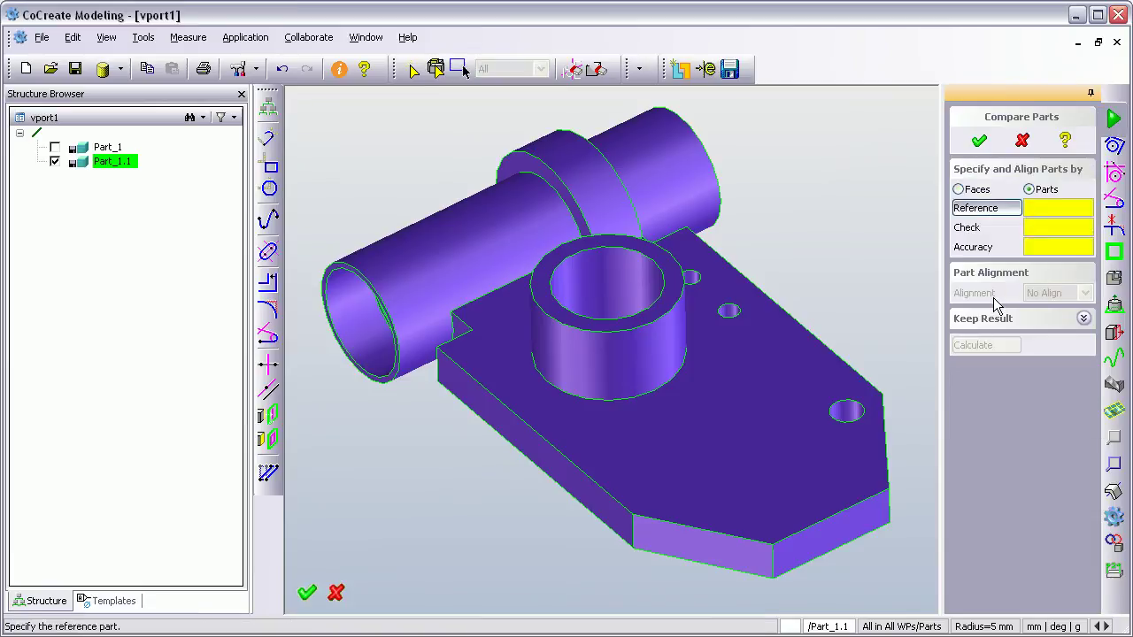
left_click(107, 151)
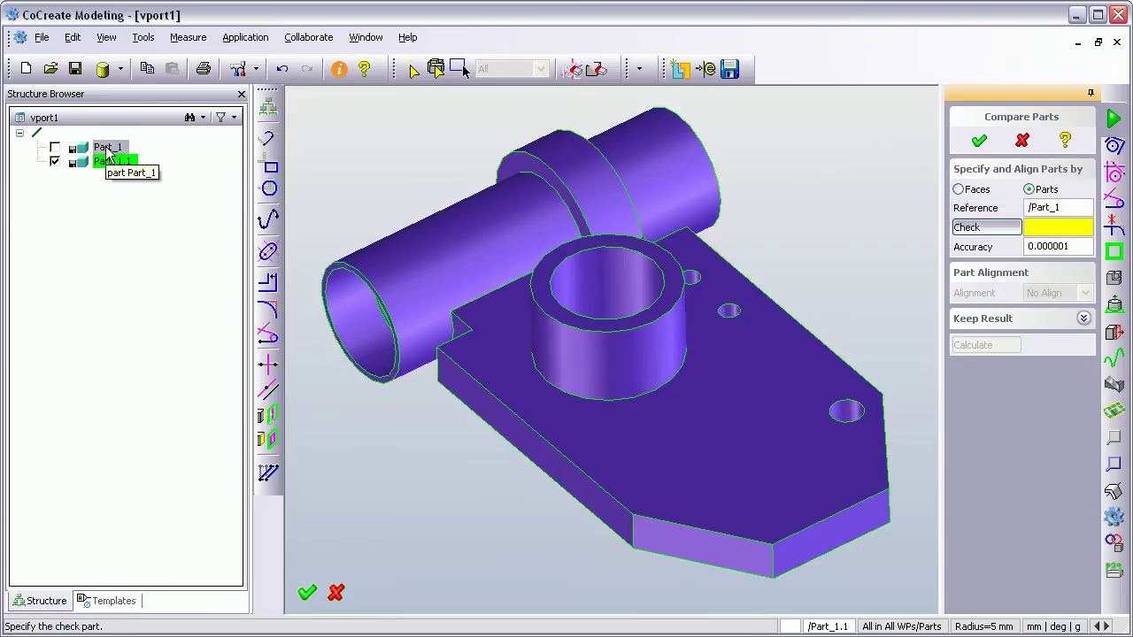
left_click(710, 451)
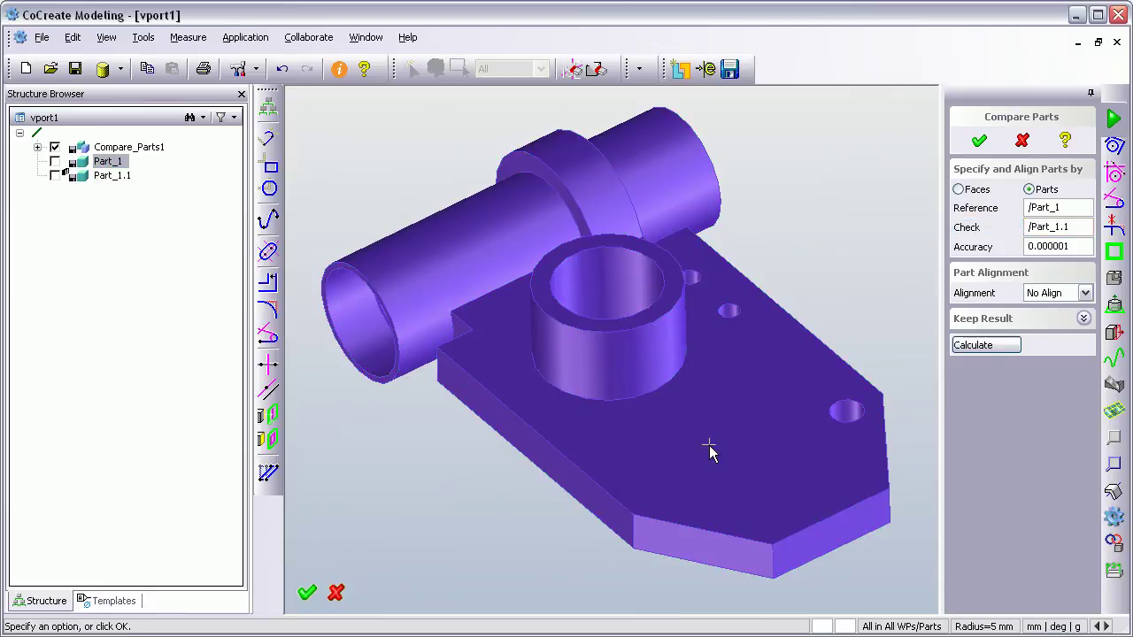
left_click(1085, 293)
left_click(1071, 324)
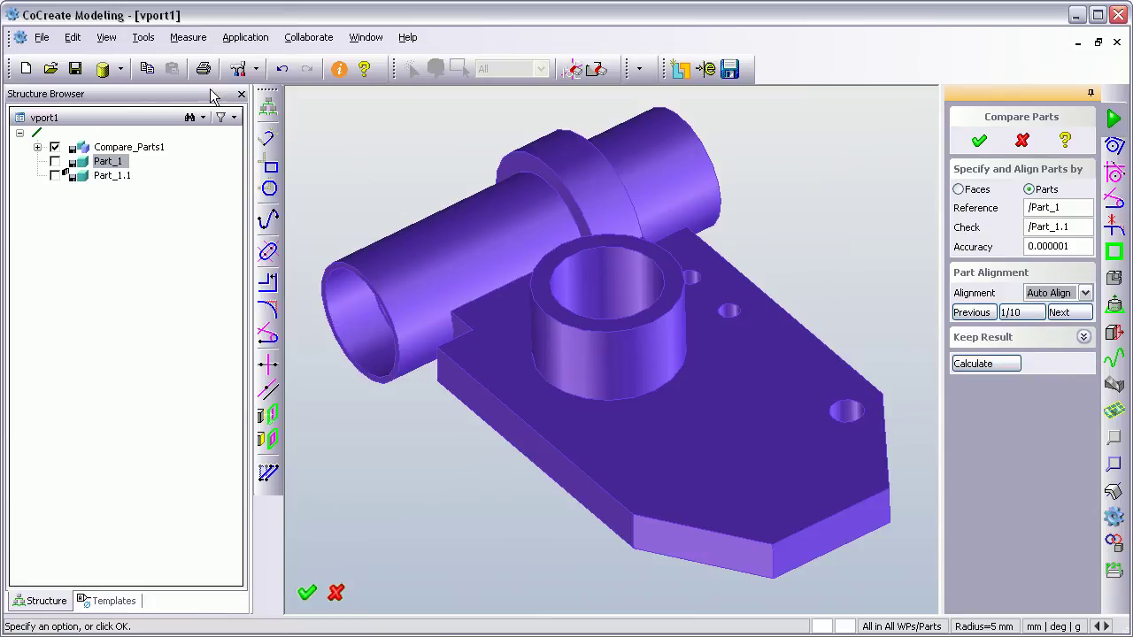
left_click(242, 95)
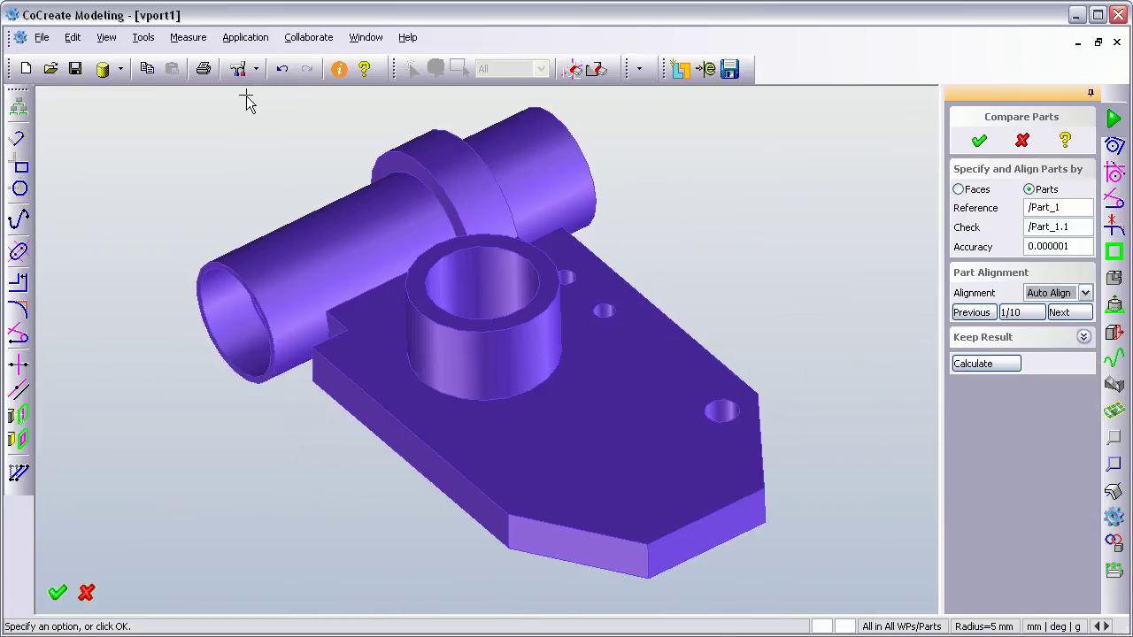
Step: Calculate the comparison, inspect the boss in the Reference and Check views, then show the whole part
left_click(985, 363)
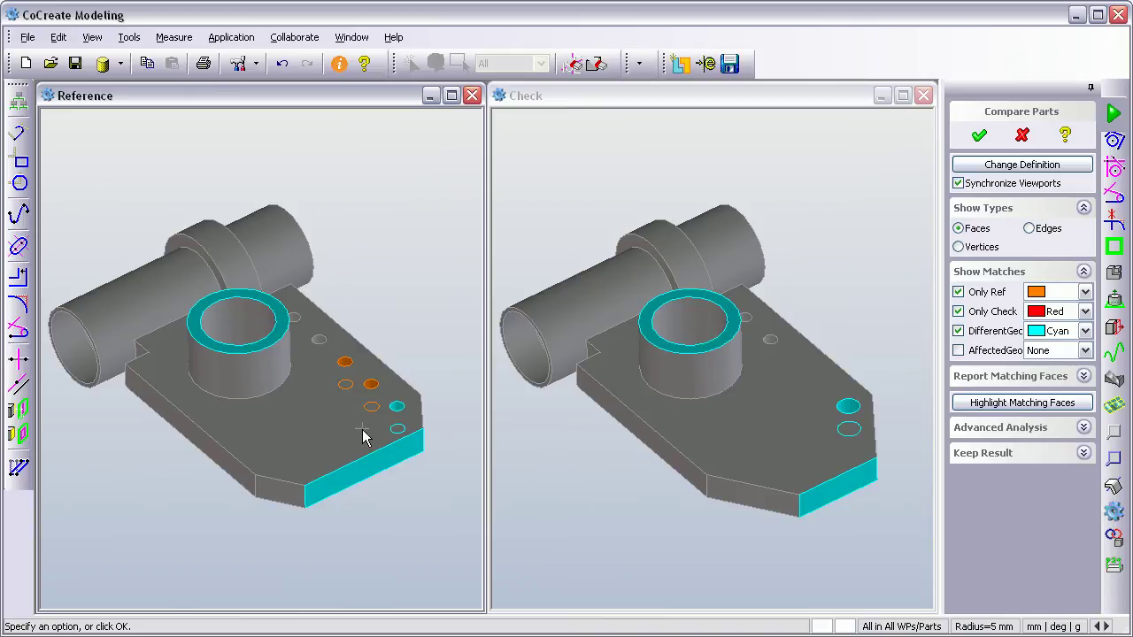
scroll(421, 295, "up", 5)
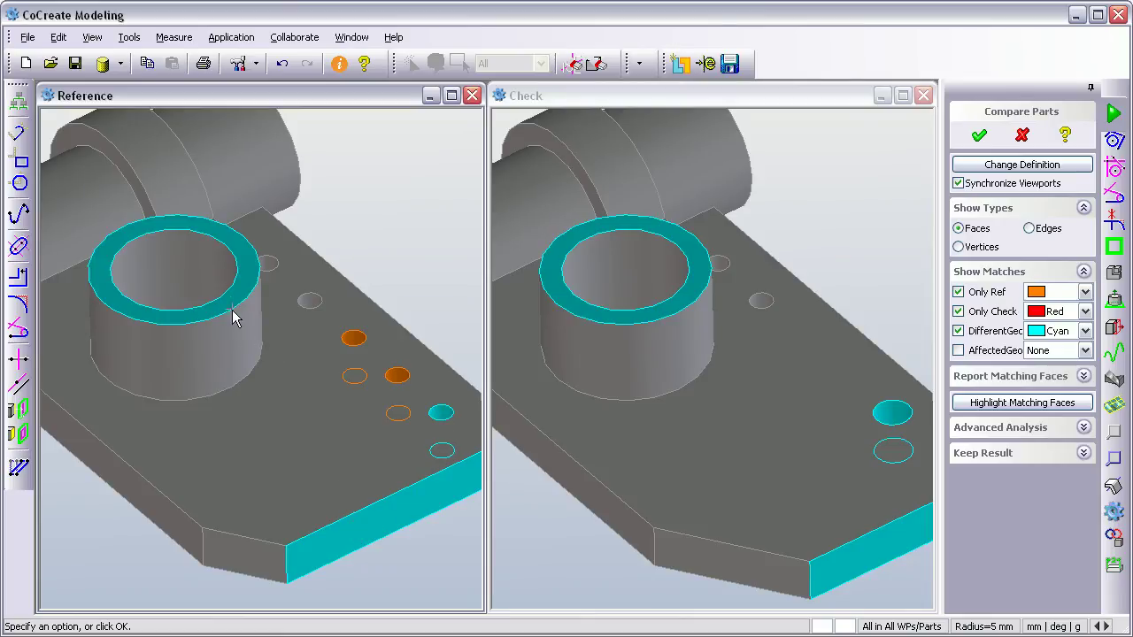
scroll(623, 361, "up", 5)
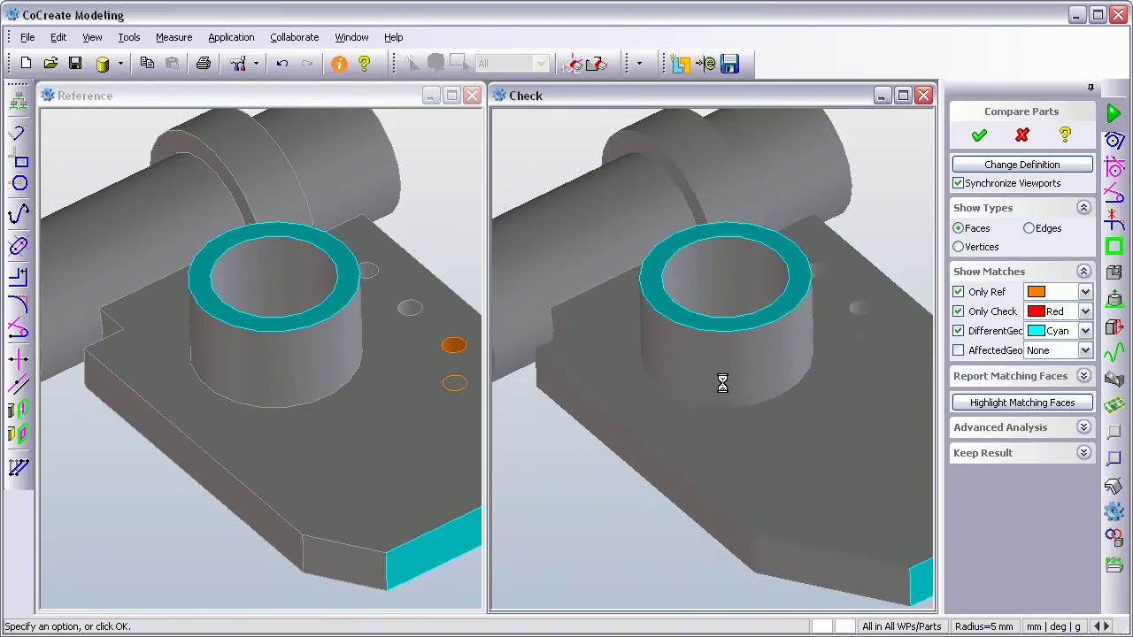
scroll(757, 476, "up", 4)
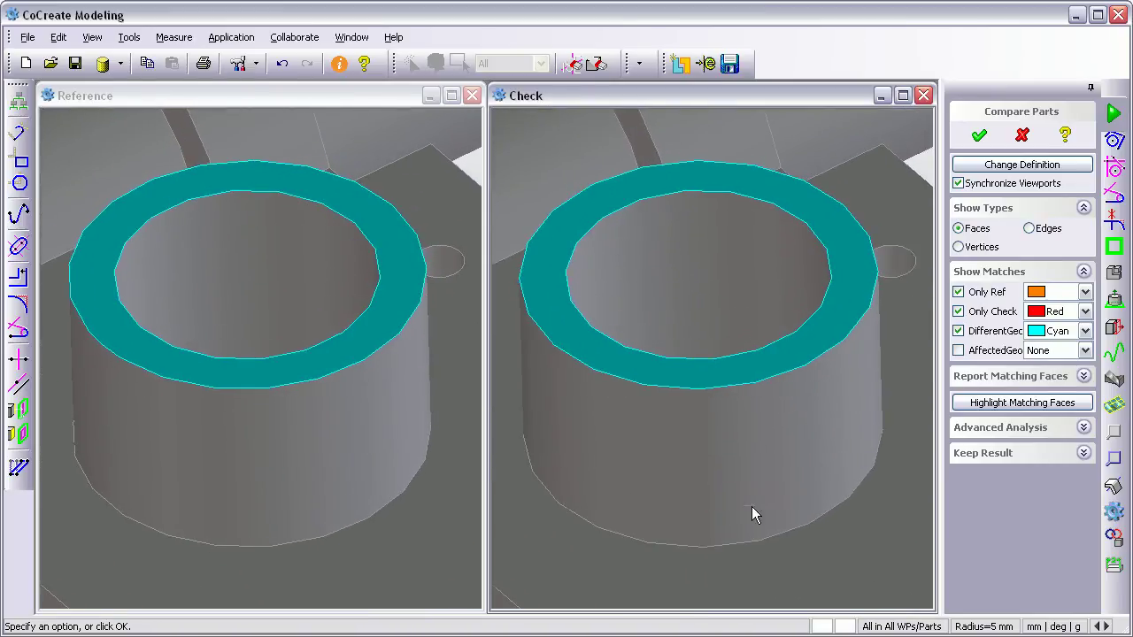
middle_click_drag(737, 478, 777, 472)
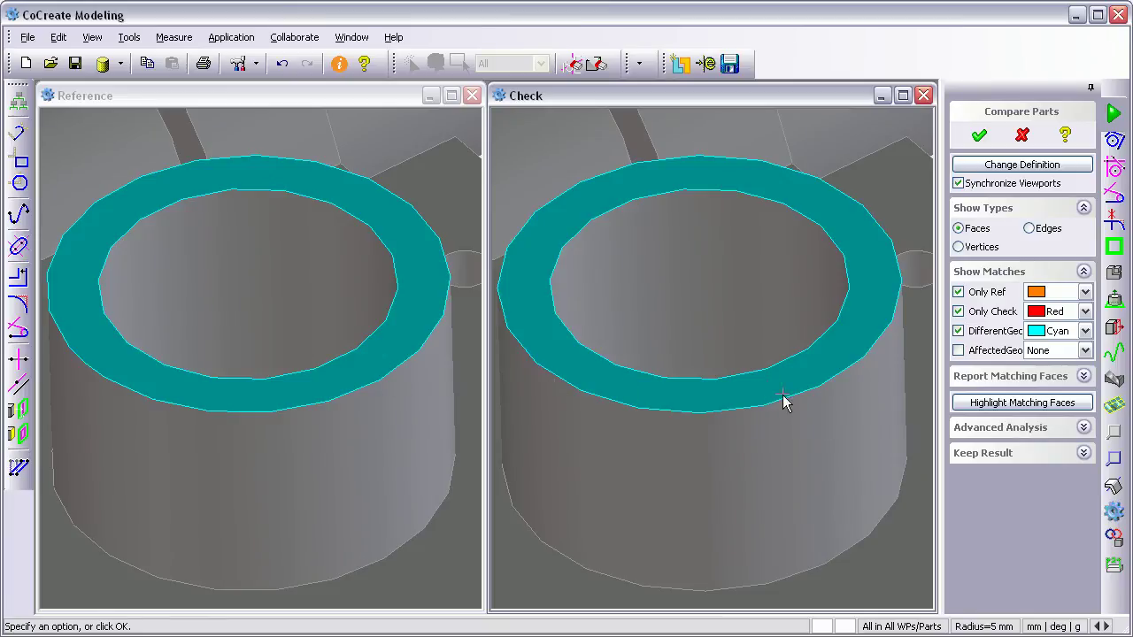
middle_click_drag(791, 466, 788, 212)
right_click(711, 180)
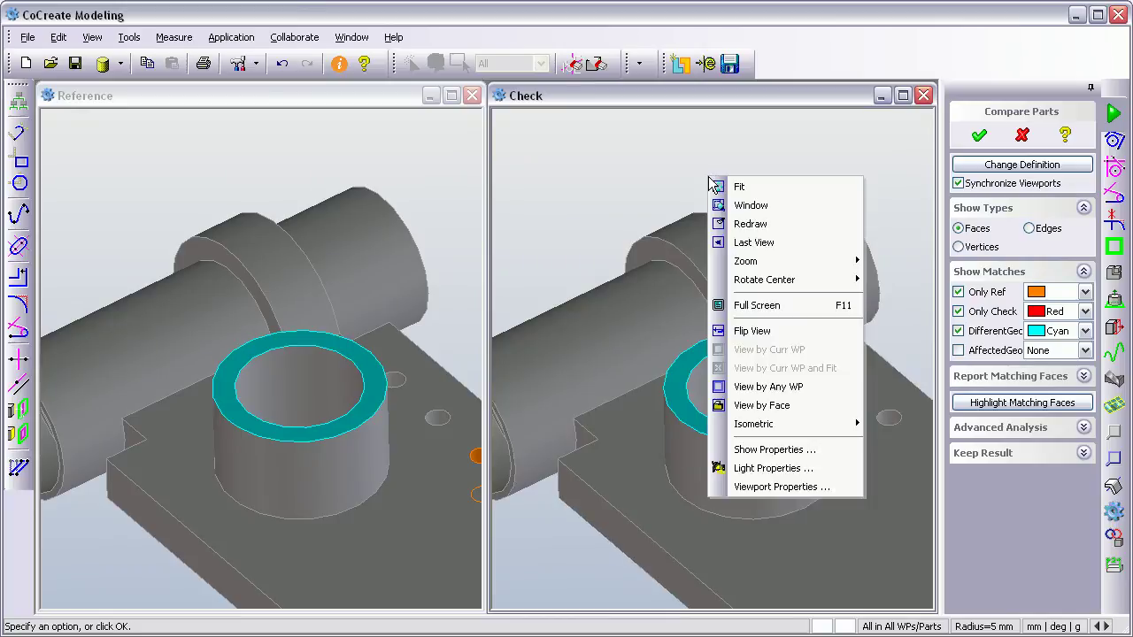
left_click(767, 205)
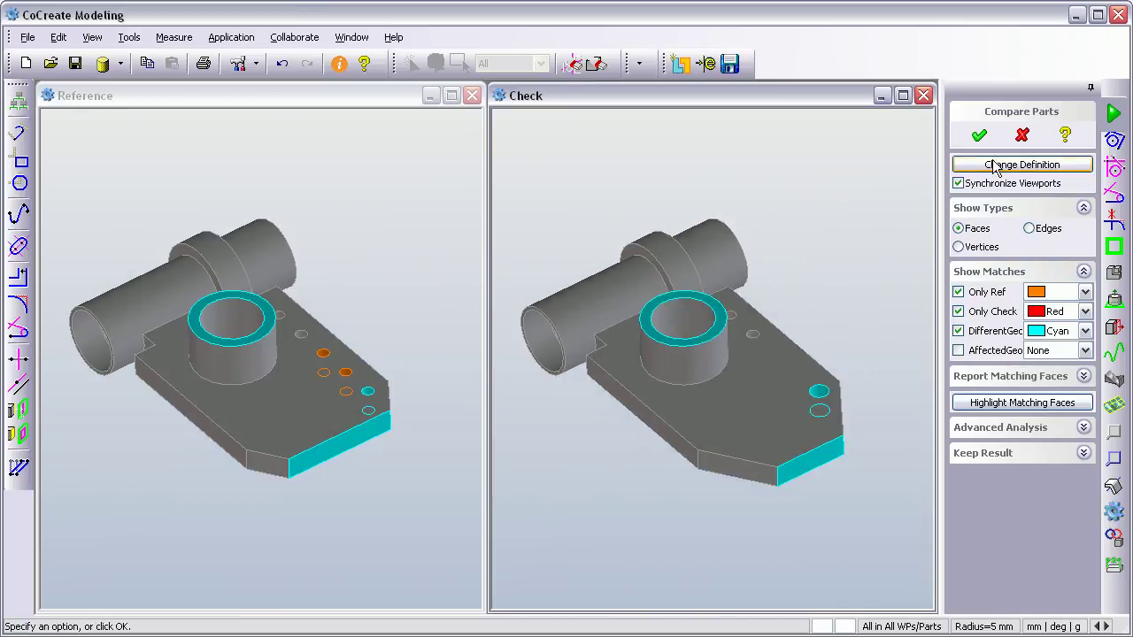